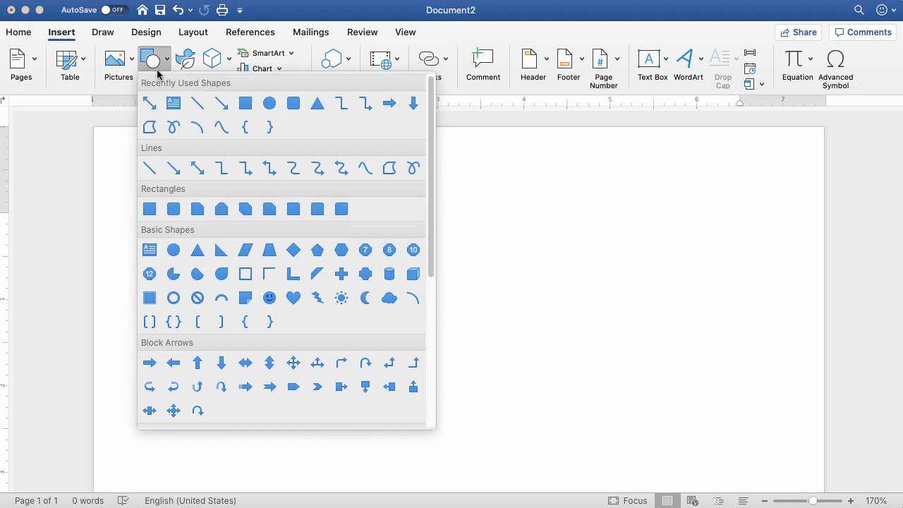
Step: Draw a rounded rectangle banner about 5.88" wide and 0.71" high, and place a text box about 3.83" by 0.31" inside it
click(294, 103)
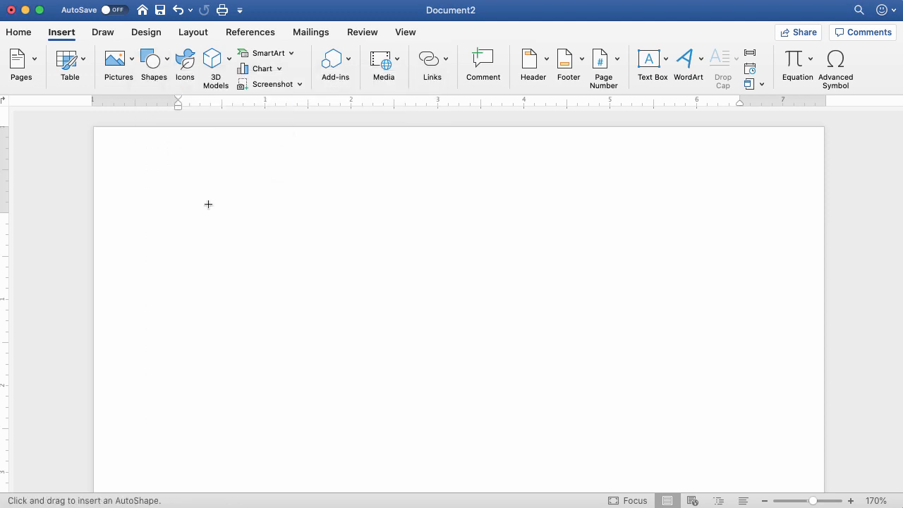
drag(201, 210, 705, 269)
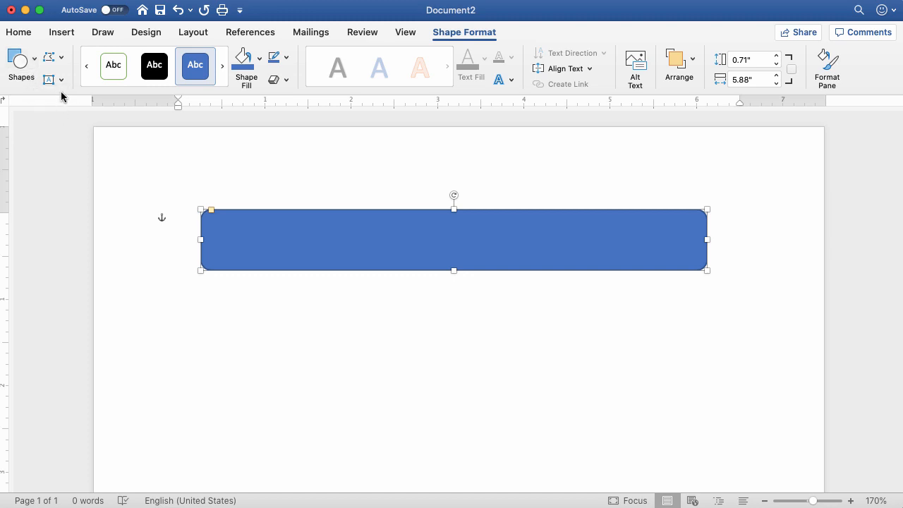
click(62, 80)
click(66, 103)
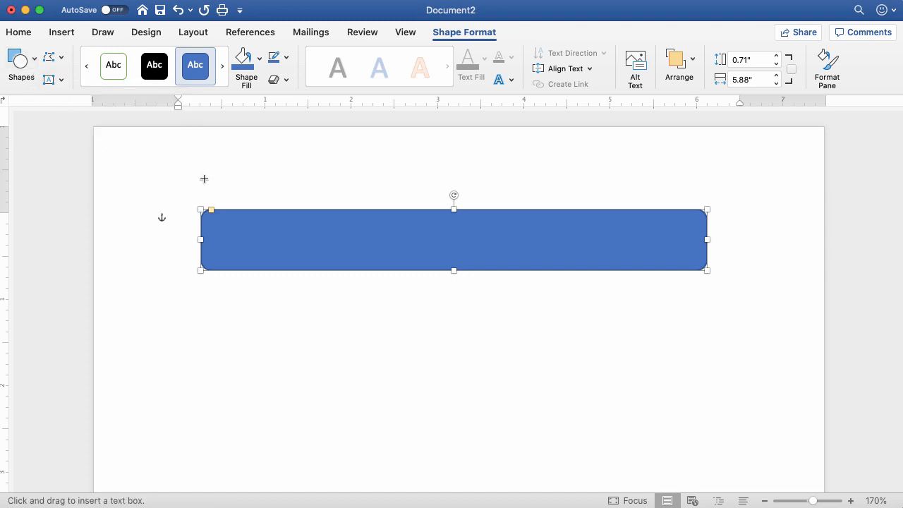
mouse_move(251, 227)
mouse_down()
mouse_move(355, 247)
mouse_move(580, 252)
mouse_up()
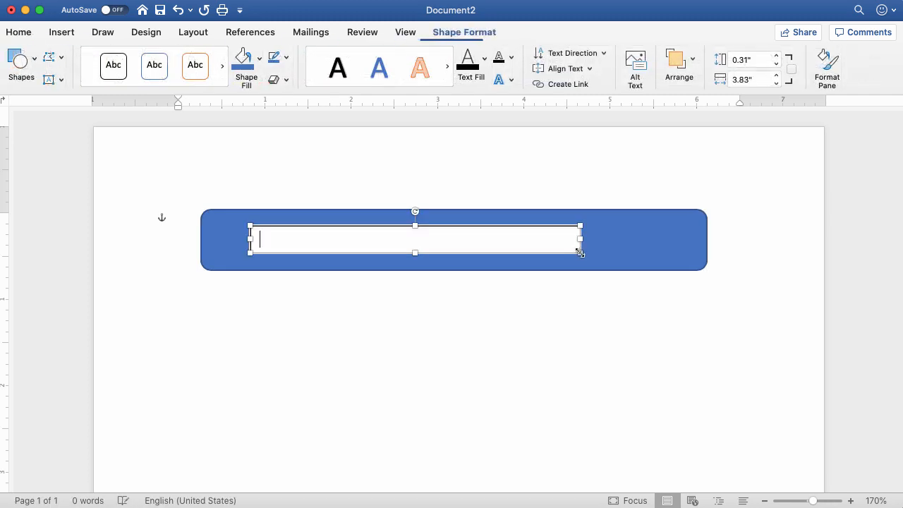
Step: Enter the site owner's name followed by "'s Portfolio Website" in the text box, and fill the box with the banner's blue
text(Jeff Ramon's Portfolio Website)
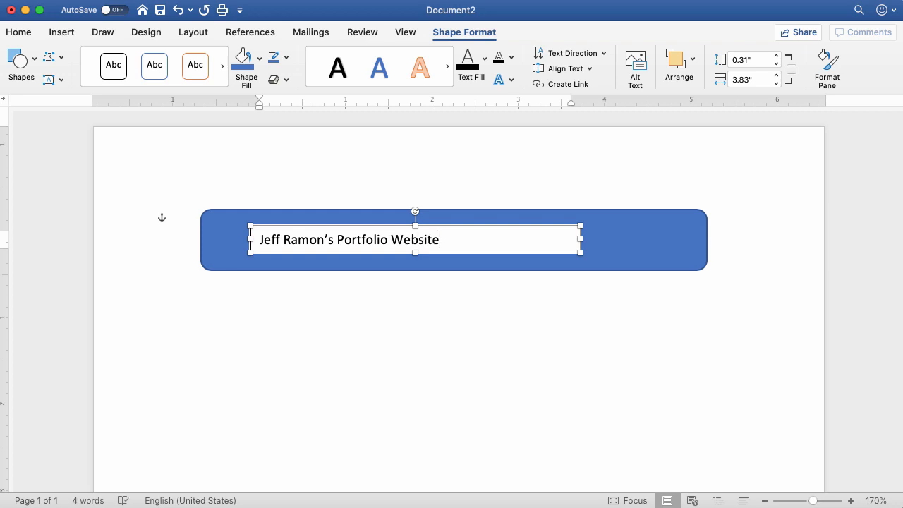
click(244, 60)
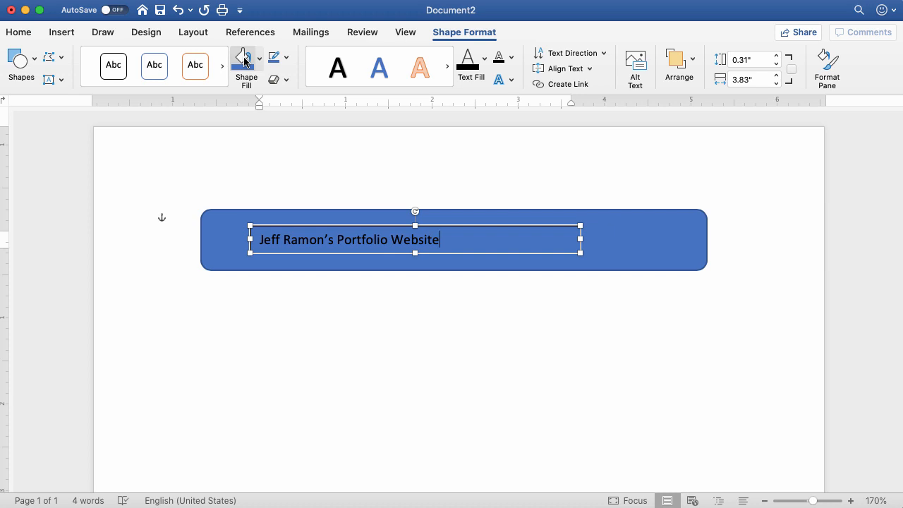
Step: Center the portfolio title text within its text box
drag(258, 239, 423, 243)
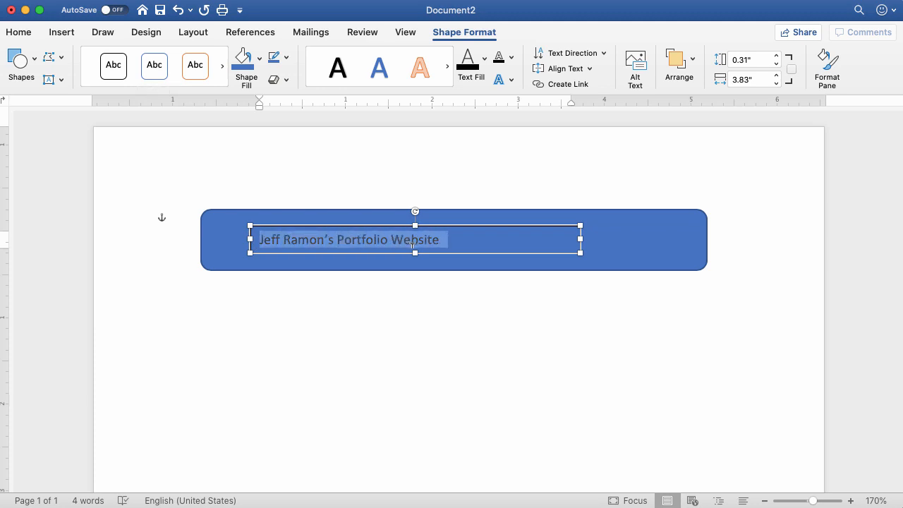
click(18, 33)
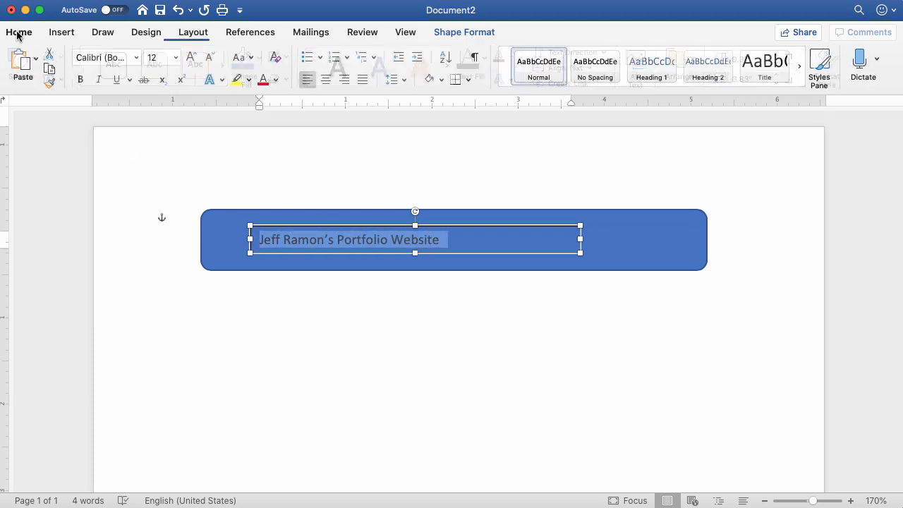
click(324, 80)
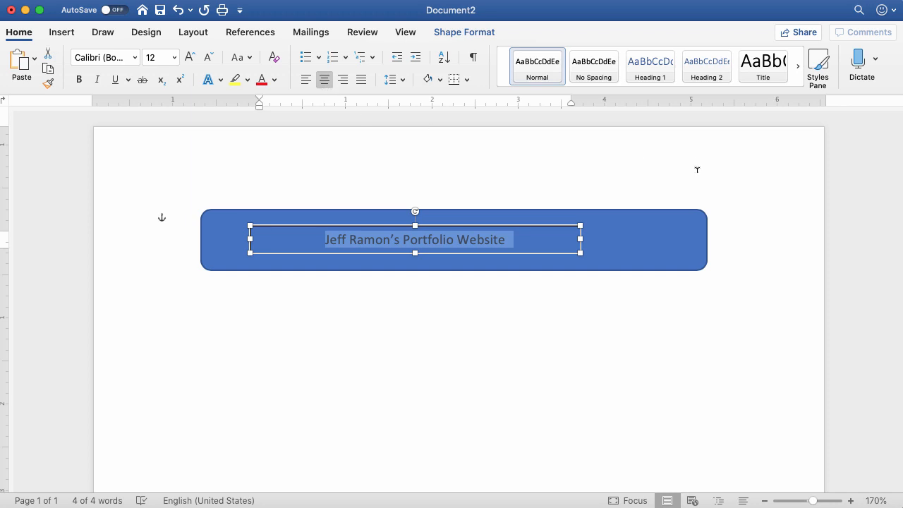
Step: Examine the fill and line formatting options available for the rounded rectangle banner
double_click(686, 237)
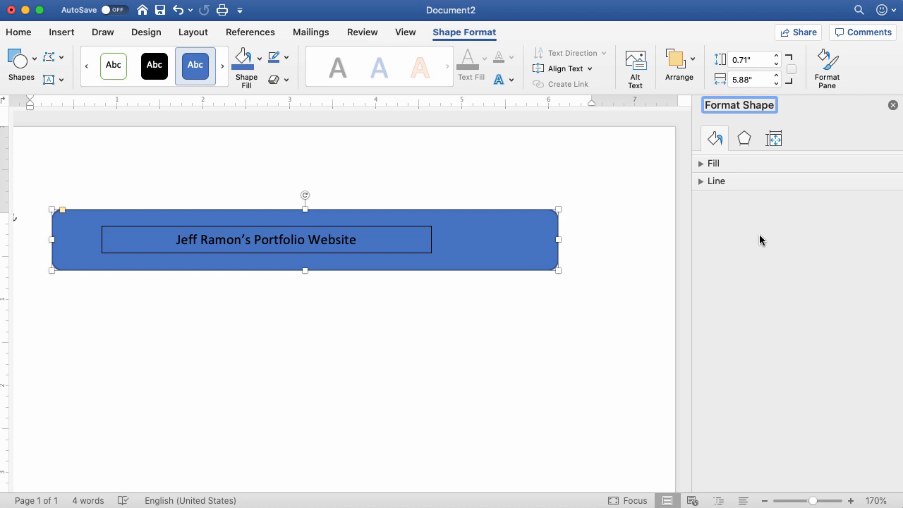
click(701, 163)
click(701, 311)
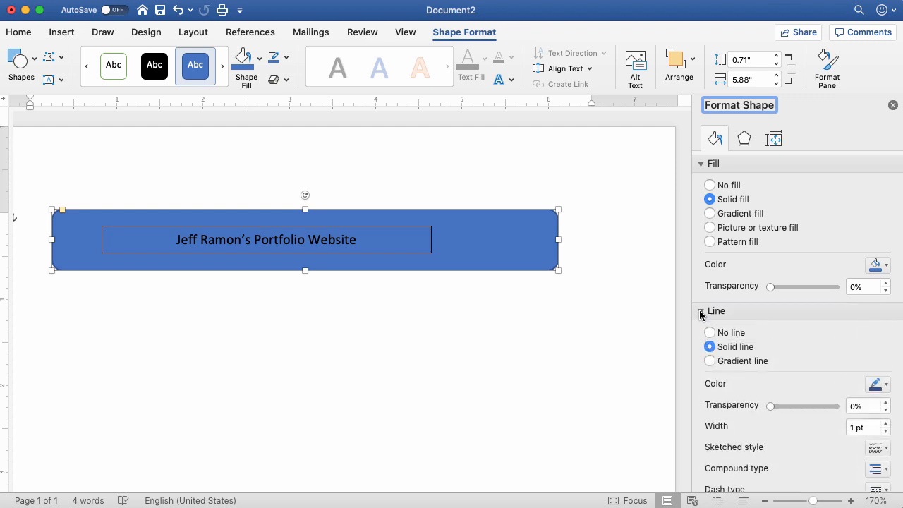
scroll(759, 337, down, 5)
scroll(760, 337, up, 5)
click(893, 106)
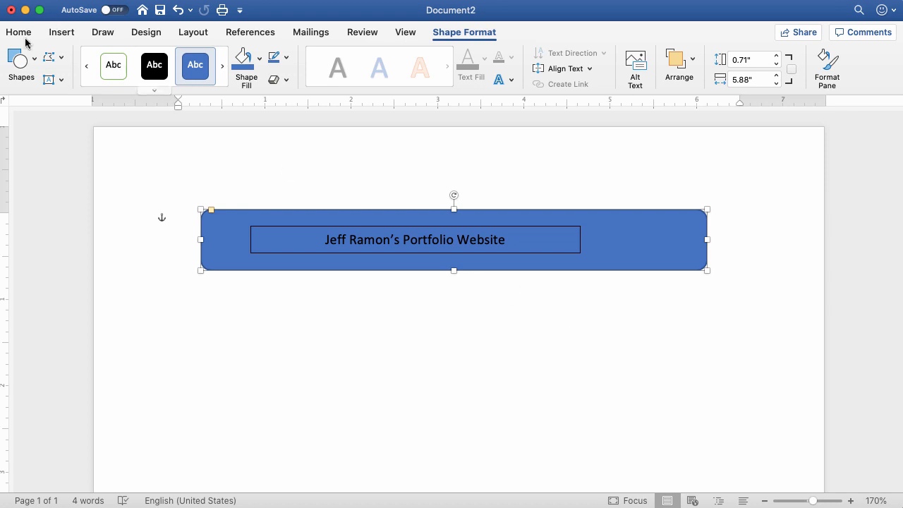
Step: Draw a vertical double arrow about 1.31" long down from the middle of the banner's lower edge
click(31, 64)
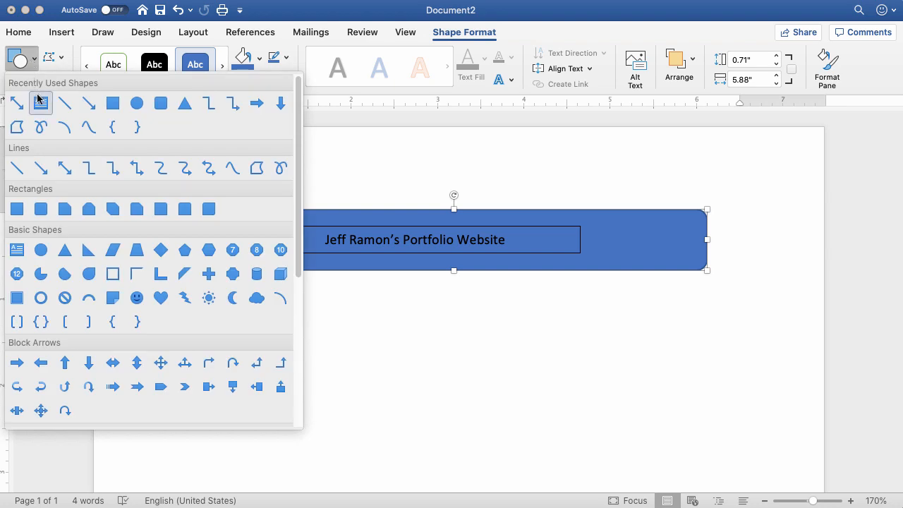
click(65, 169)
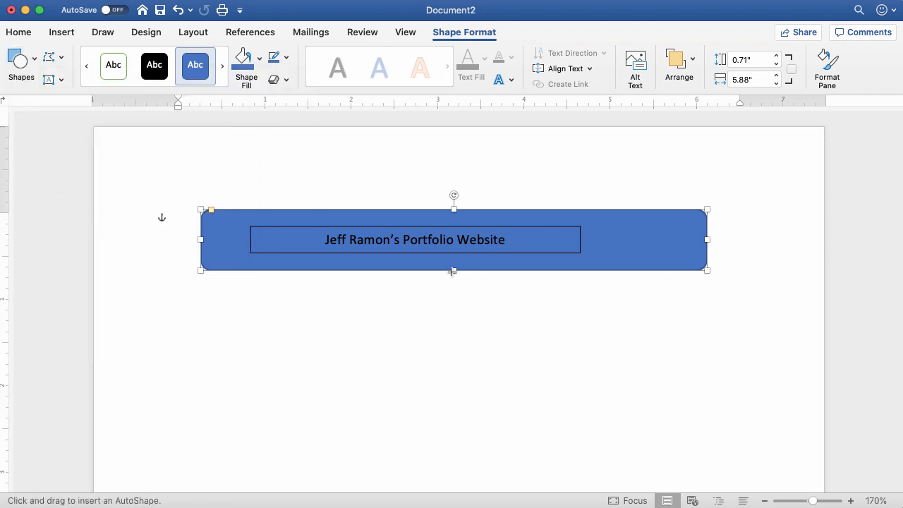
drag(454, 270, 453, 381)
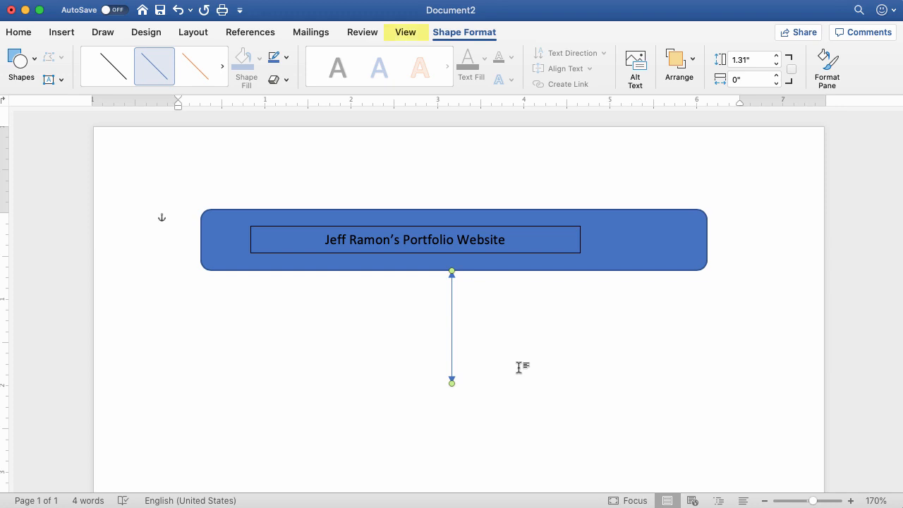
Step: Show the page gridlines, try enlarging and reducing the zoom, and hide the gridlines again
click(405, 32)
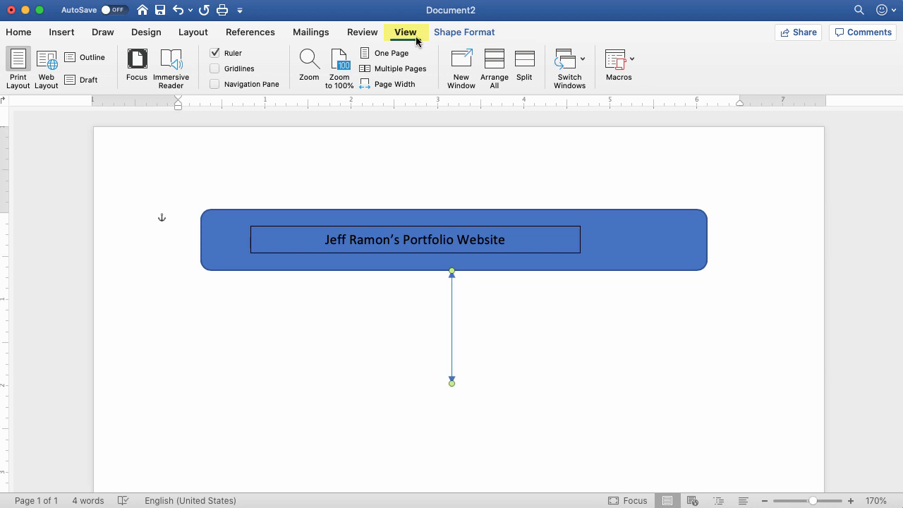
click(216, 69)
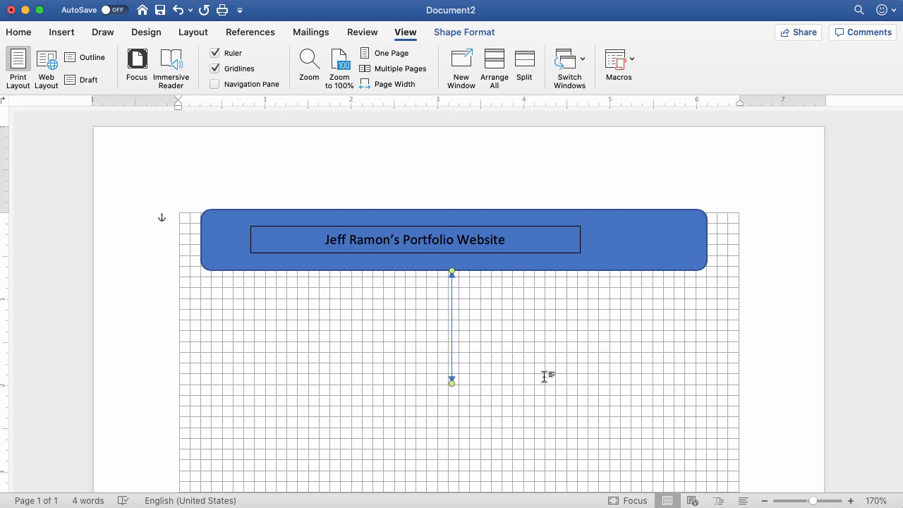
click(850, 501)
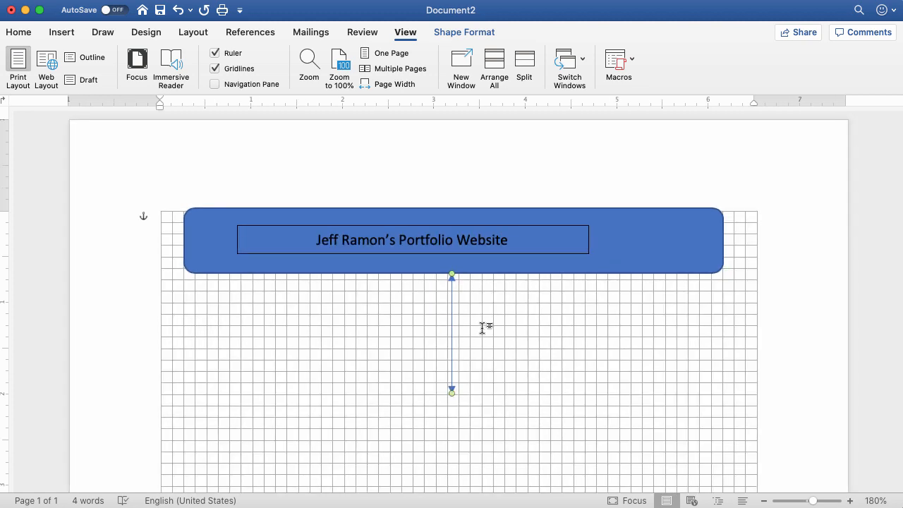
click(764, 501)
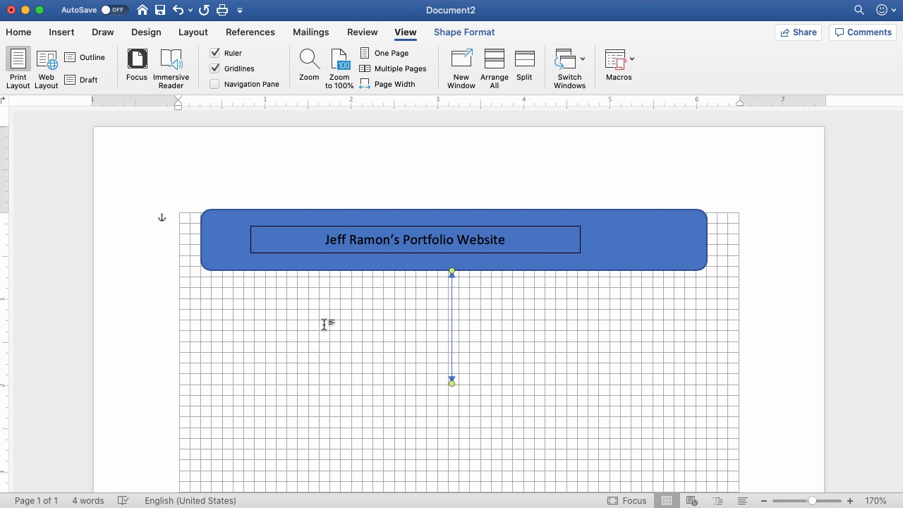
click(215, 69)
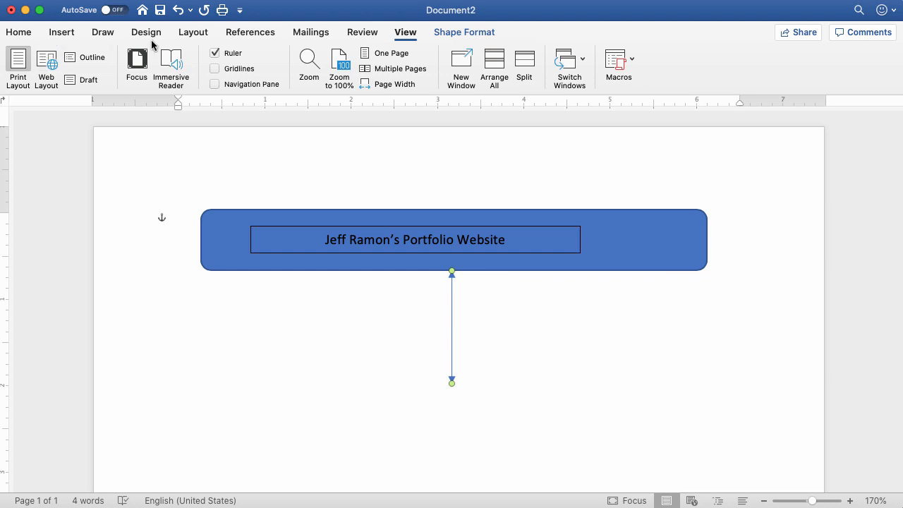
Step: Draw a second vertical double arrow about 1.31" long down from the left end of the banner's lower edge
click(19, 33)
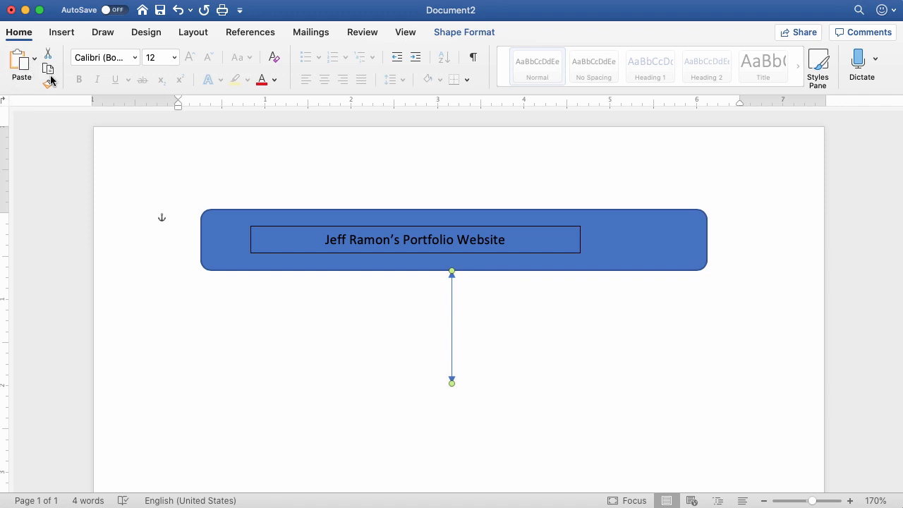
click(62, 36)
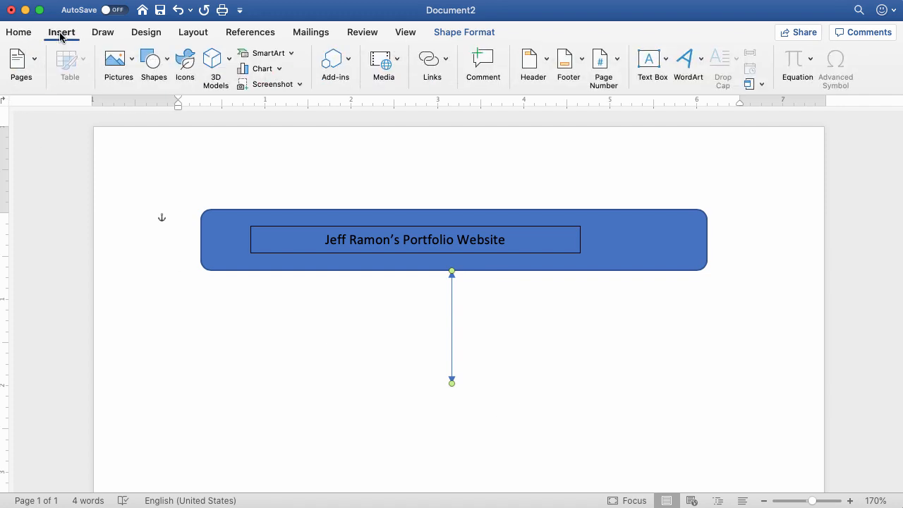
click(168, 65)
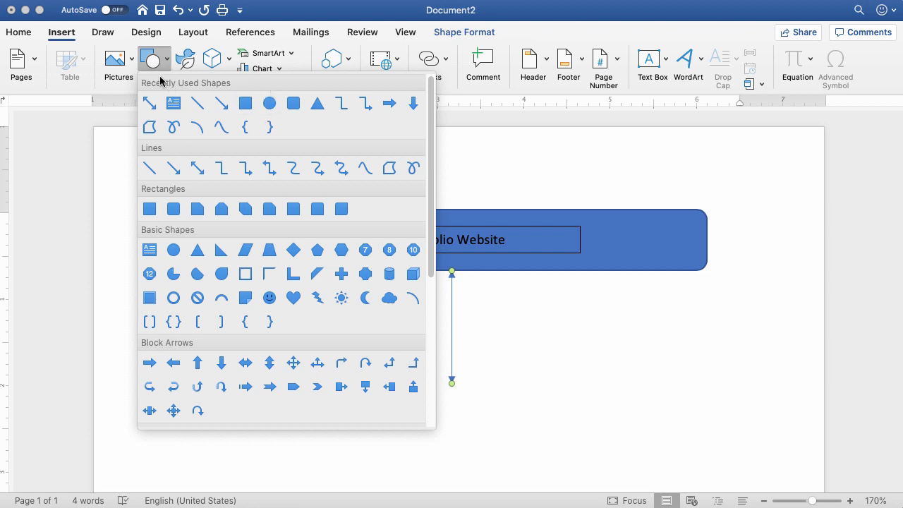
click(149, 104)
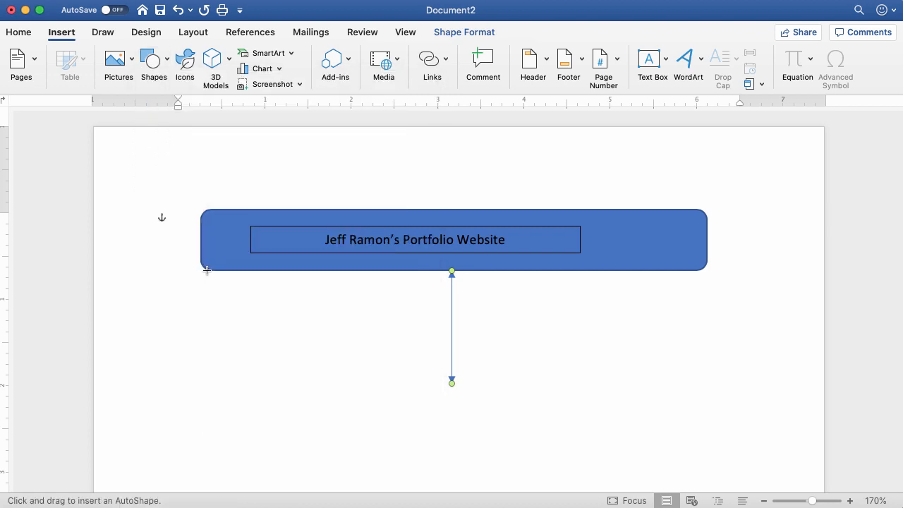
drag(206, 270, 207, 383)
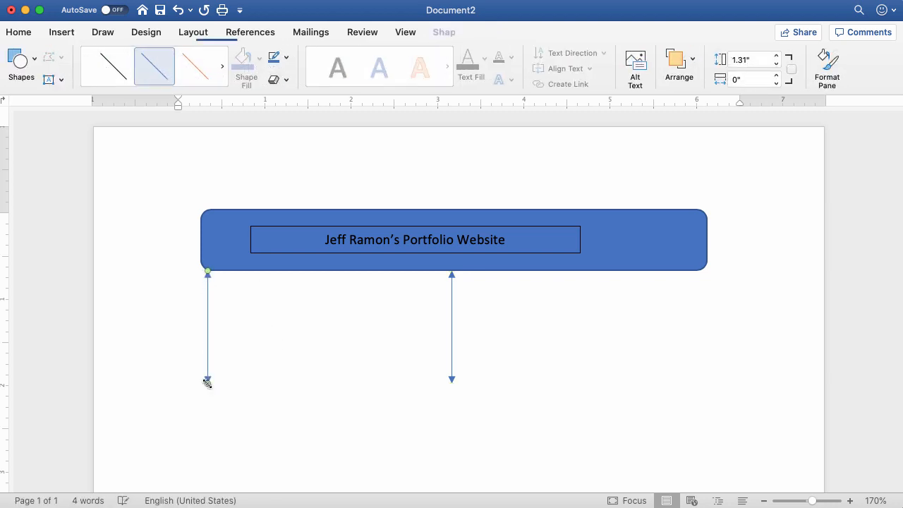
Step: Draw a vertical double arrow about 1.5" long down from the right end of the banner's lower edge
click(21, 63)
click(17, 103)
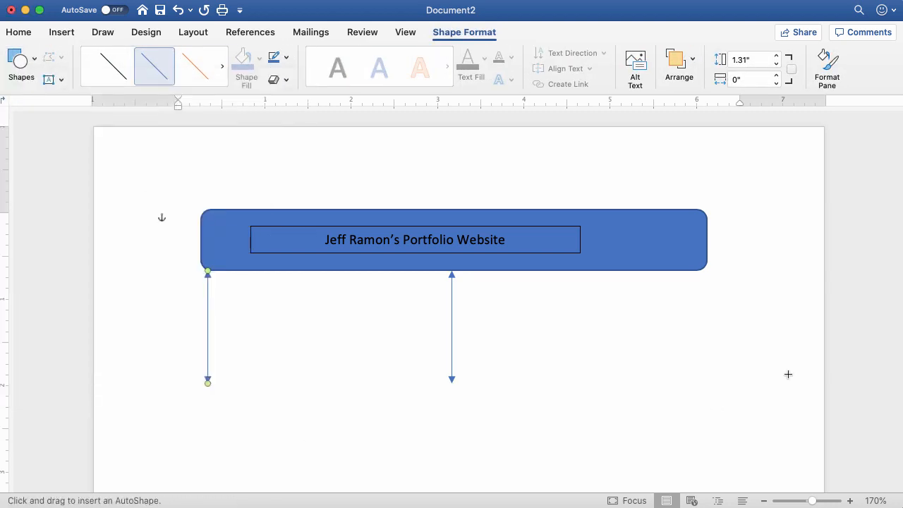
drag(702, 270, 702, 399)
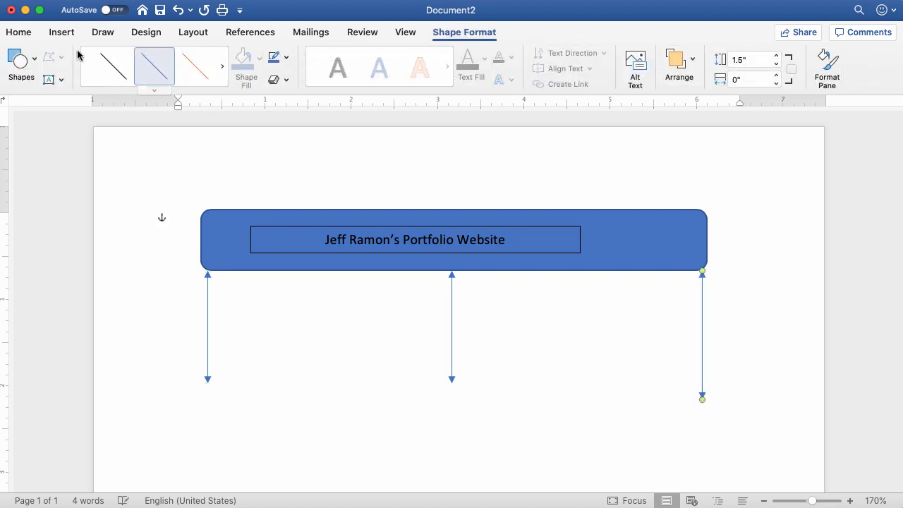
Step: Show the gridlines to compare the arrows' lengths, and delete the overlong arrow under the banner's right end
click(25, 33)
click(405, 32)
click(216, 68)
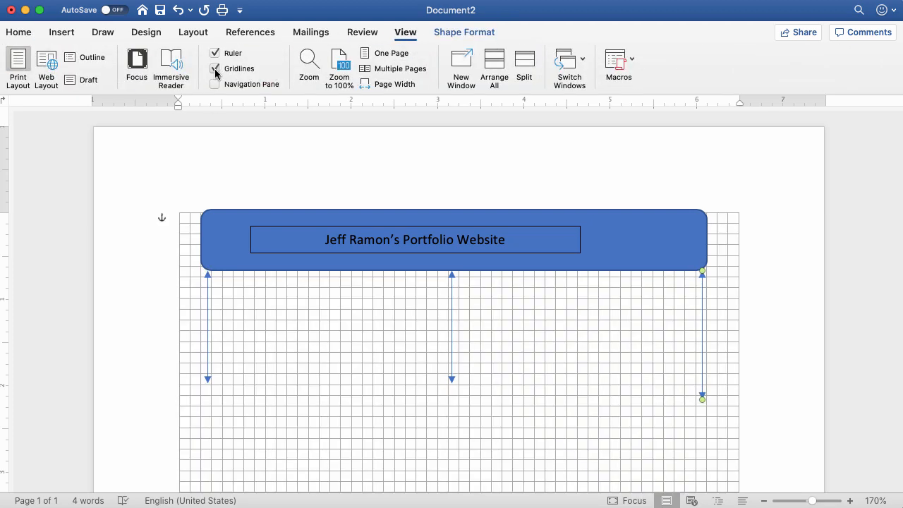
drag(702, 400, 700, 393)
key(Delete)
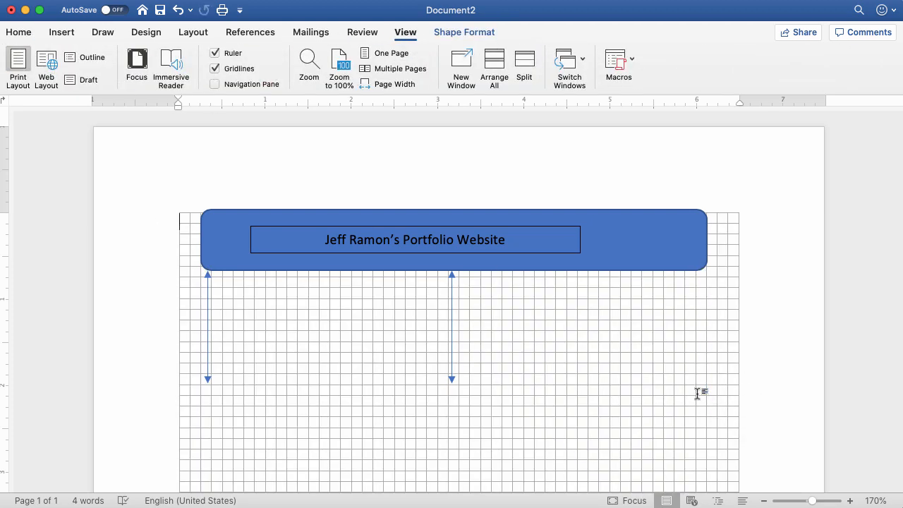
Step: Draw a vertical double arrow about 1.31" long under the banner's right end, aligned with the others, and hide the gridlines
click(67, 36)
click(152, 62)
click(161, 113)
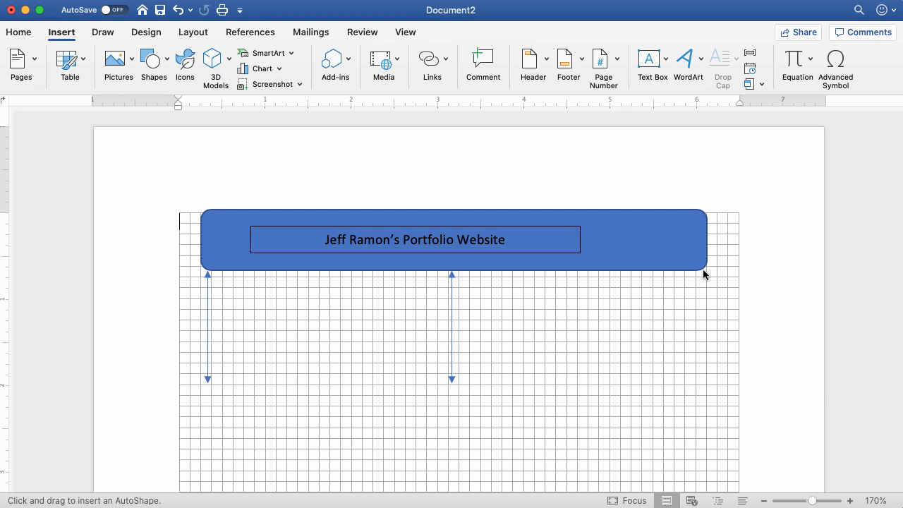
drag(698, 270, 697, 383)
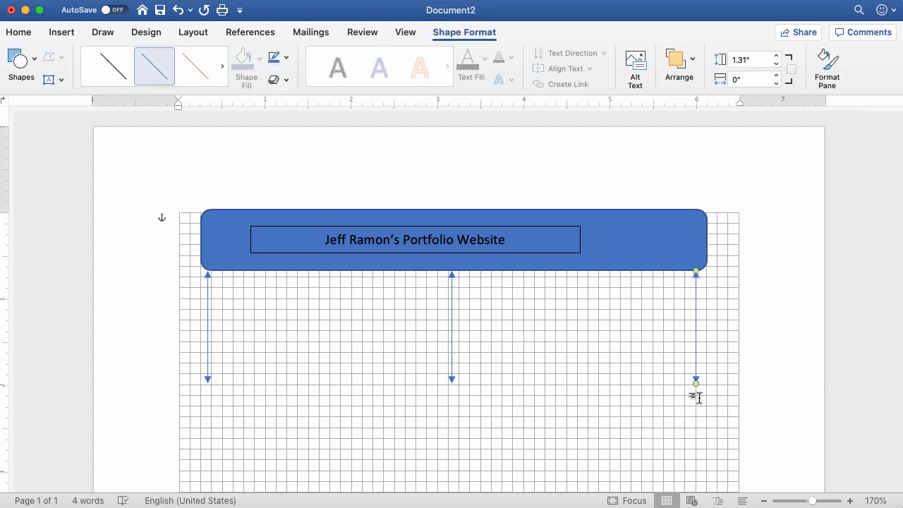
scroll(325, 385, up, 1)
scroll(325, 385, down, 1)
click(405, 32)
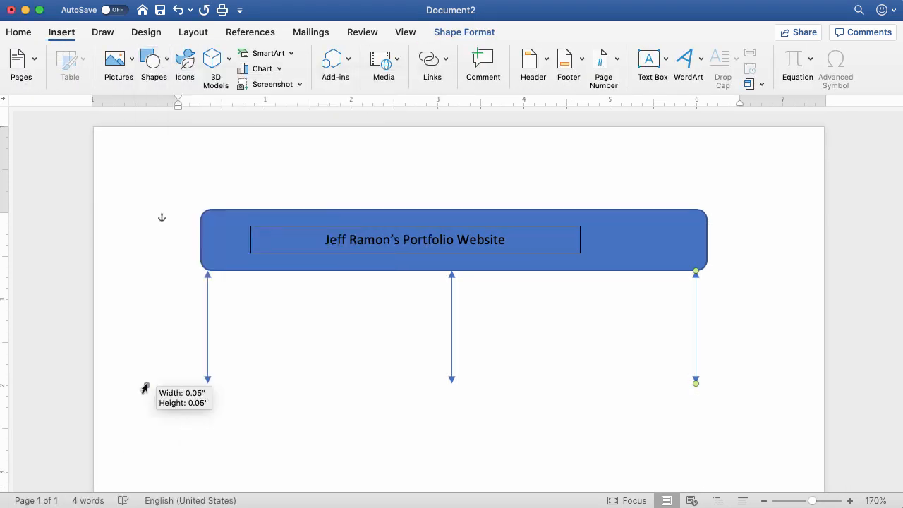
Step: Draw a rounded rectangle beneath the left arrow and place a text box about 1.55" by 0.28" inside it
drag(146, 386, 330, 422)
click(60, 80)
click(83, 100)
drag(169, 397, 305, 415)
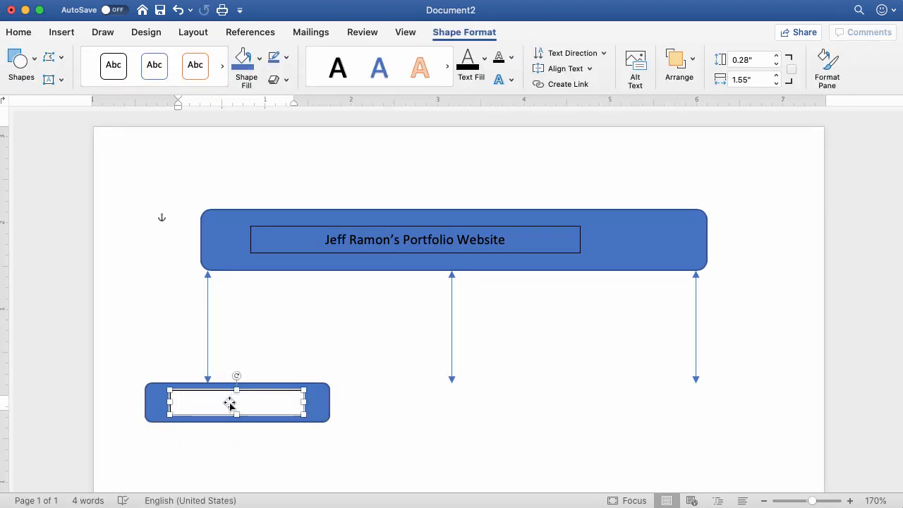
Step: Fill the left box's text box with blue and label it "About Me" in centered text
click(243, 69)
triple_click(212, 404)
click(19, 33)
click(325, 80)
Step: Draw a rounded rectangle beneath the middle arrow, level with the "About Me" box, and place a text box inside it
click(61, 33)
click(154, 69)
drag(351, 383, 551, 427)
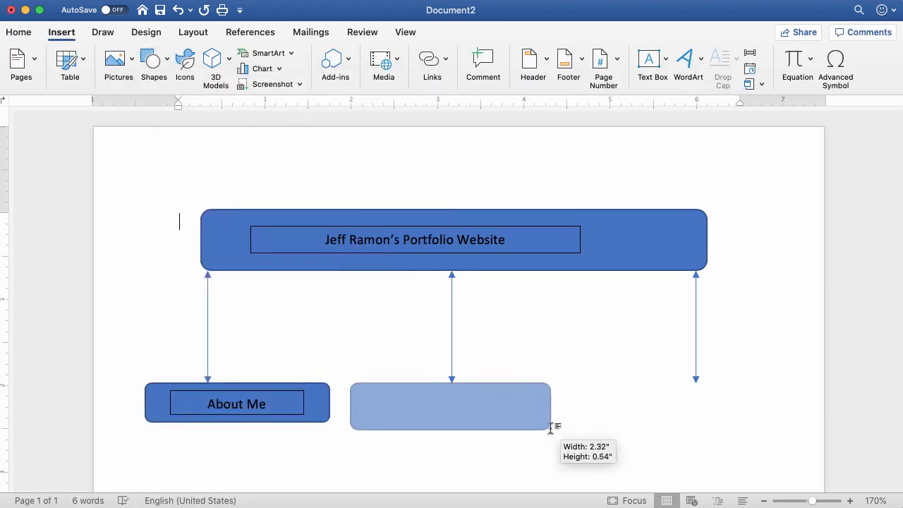
drag(395, 390, 514, 415)
Step: Label the middle box "Videos" in centered text, with its text box filled blue
text(Videos)
triple_click(423, 404)
click(19, 32)
click(325, 79)
Step: Draw a rounded rectangle beneath the right arrow and place a text box about 1.64" by 0.28" inside it
click(61, 33)
click(154, 68)
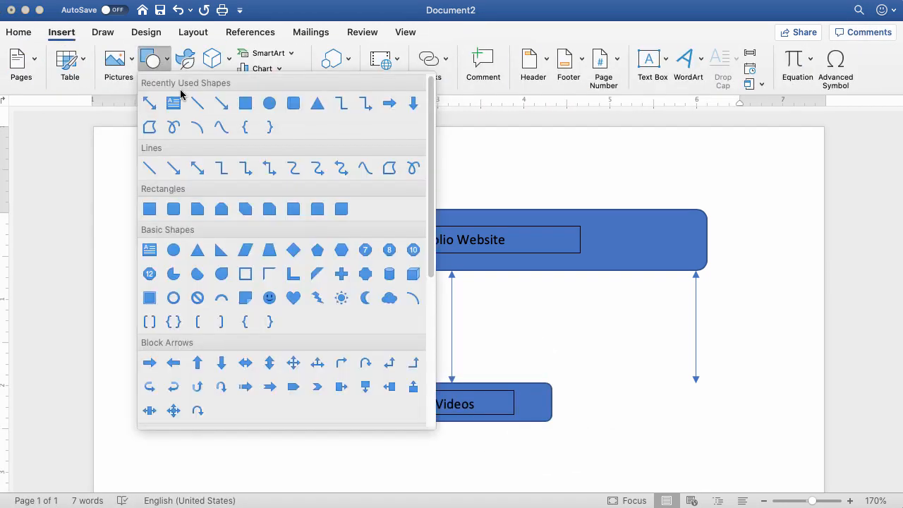
drag(578, 383, 795, 423)
click(60, 80)
click(84, 100)
drag(617, 395, 759, 415)
Step: Fill the right box's text box with blue and enter the label "Sample Job Aid"
text(I)
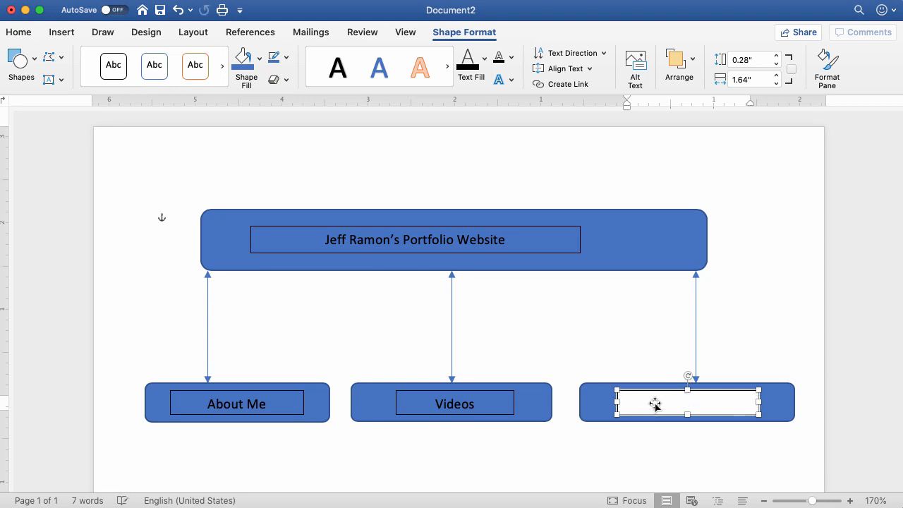
click(247, 62)
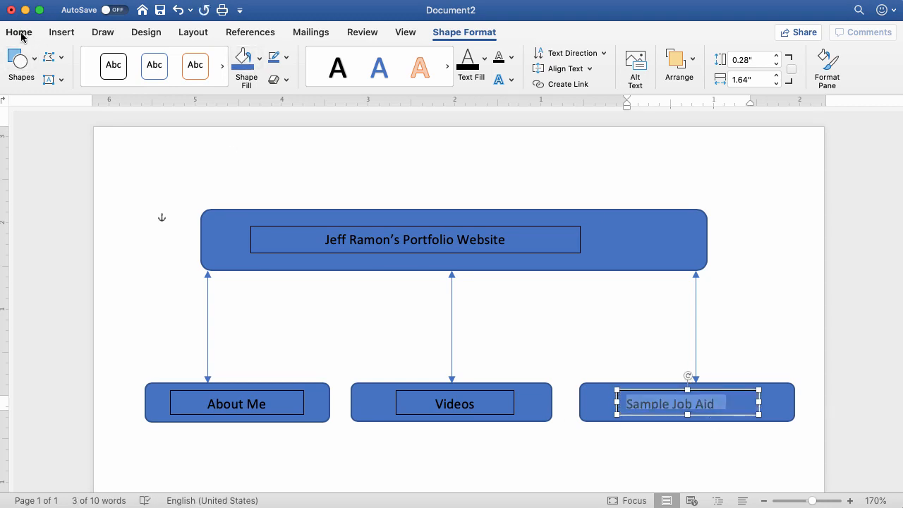